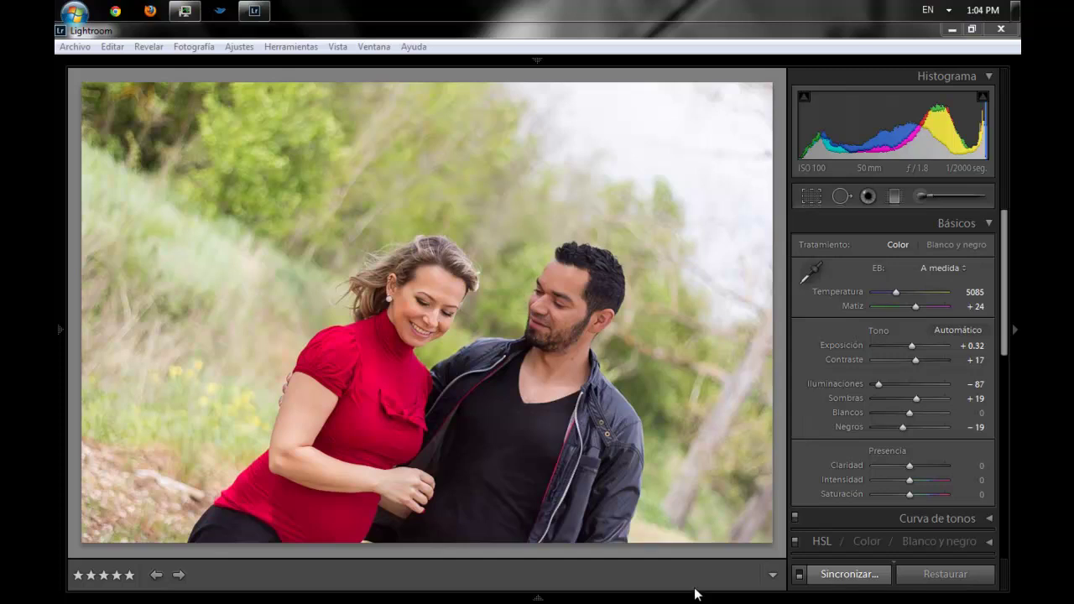
Toggle the filmstrip and dock the Navigator and Presets panel open beside the couple photo
left_click(537, 599)
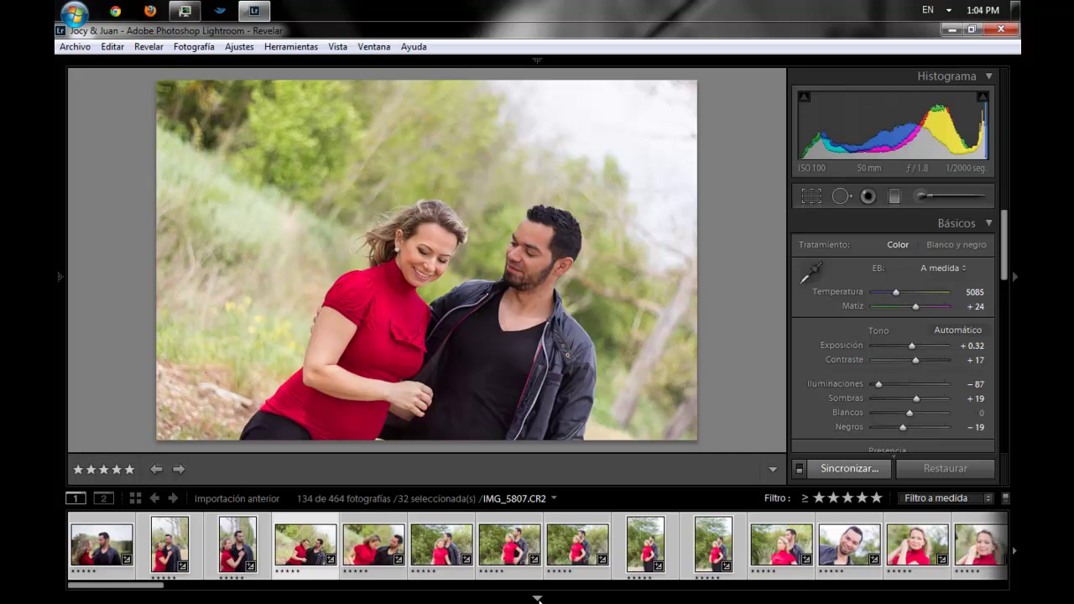
left_click(538, 599)
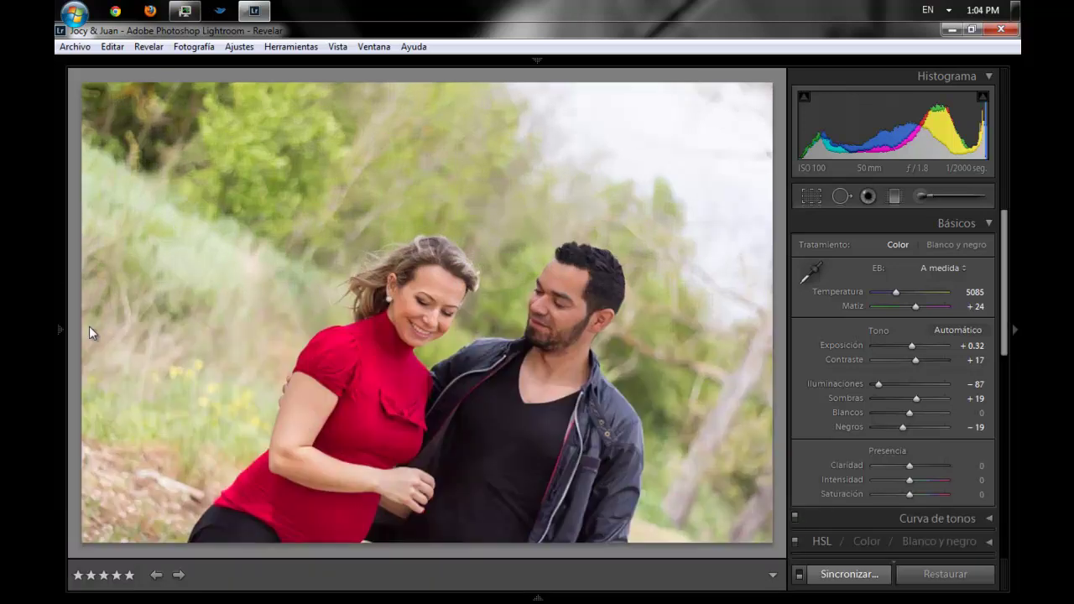
left_click(60, 334)
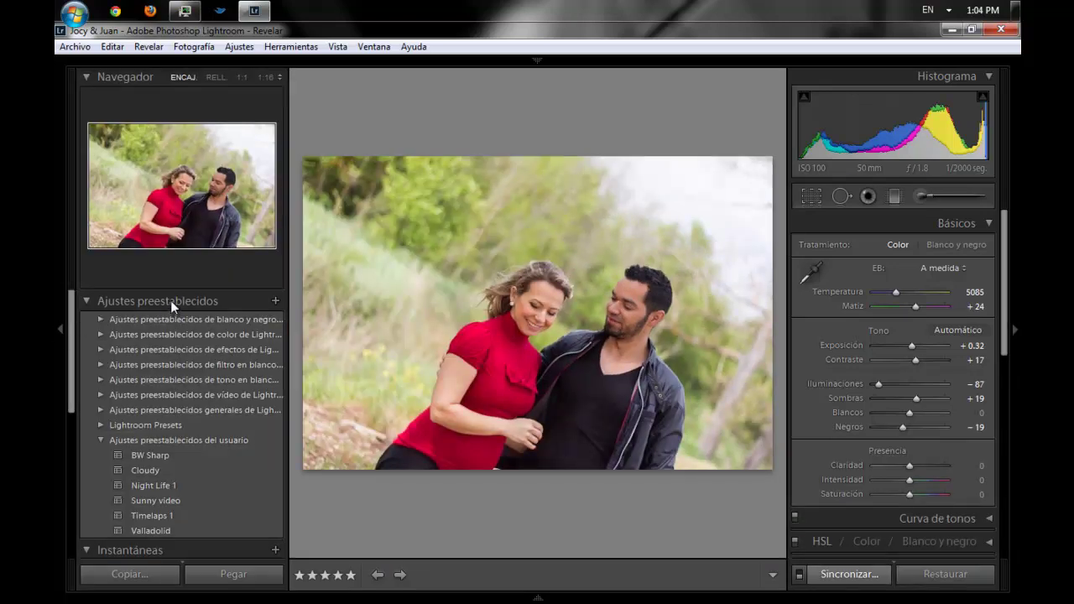
Collapse the user presets group and expand 'Ajustes preestablecidos generales de Lightroom'
left_click(101, 439)
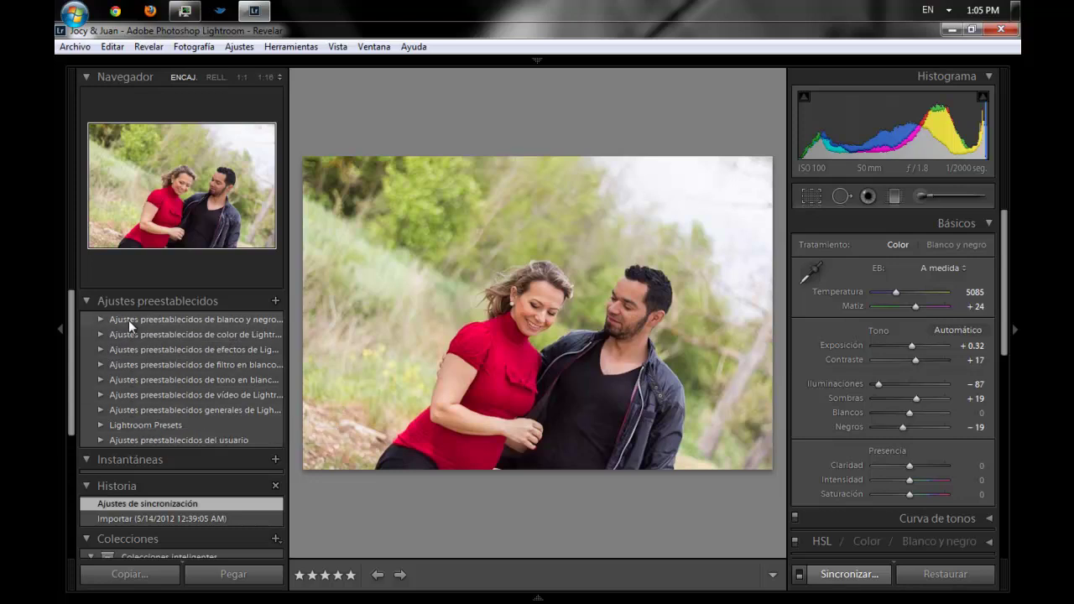
left_click(102, 410)
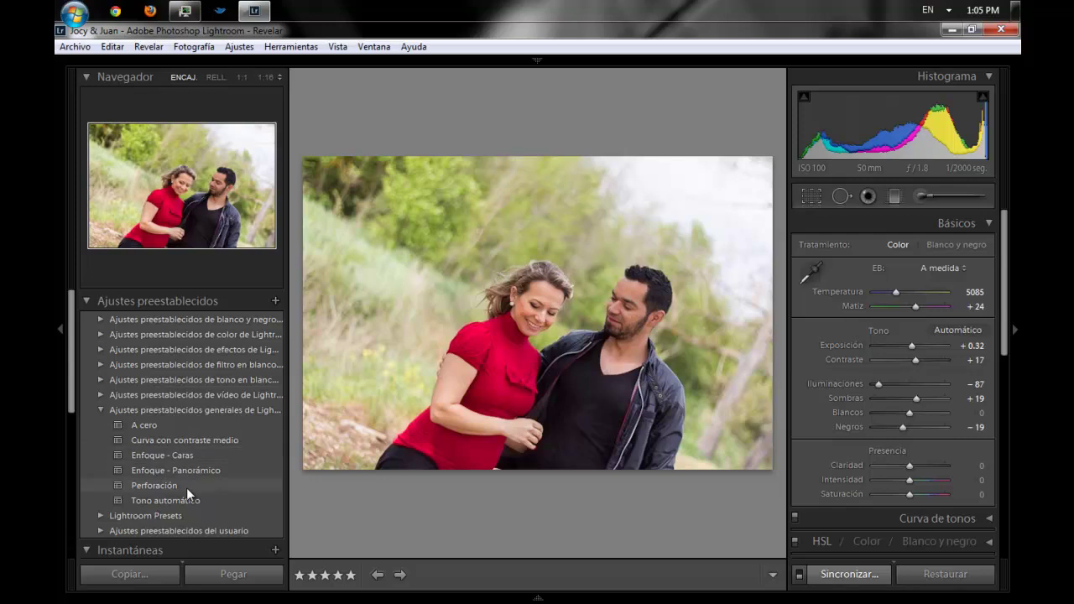
Preview 'Apariencia en blanco y negro 1', undo it, and collapse the black-and-white group
left_click(101, 409)
left_click(100, 320)
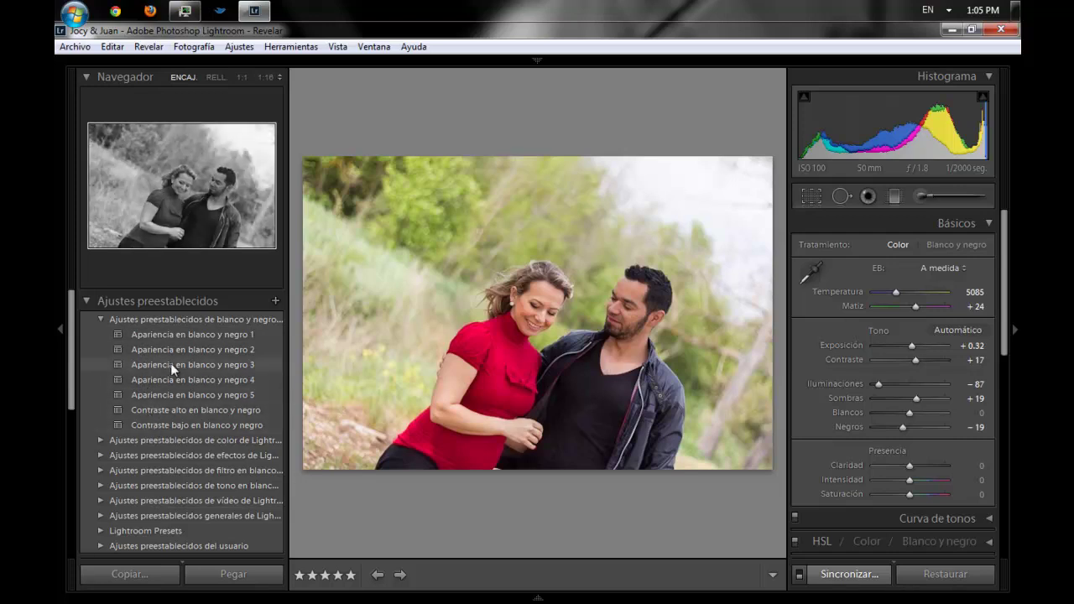
left_click(224, 337)
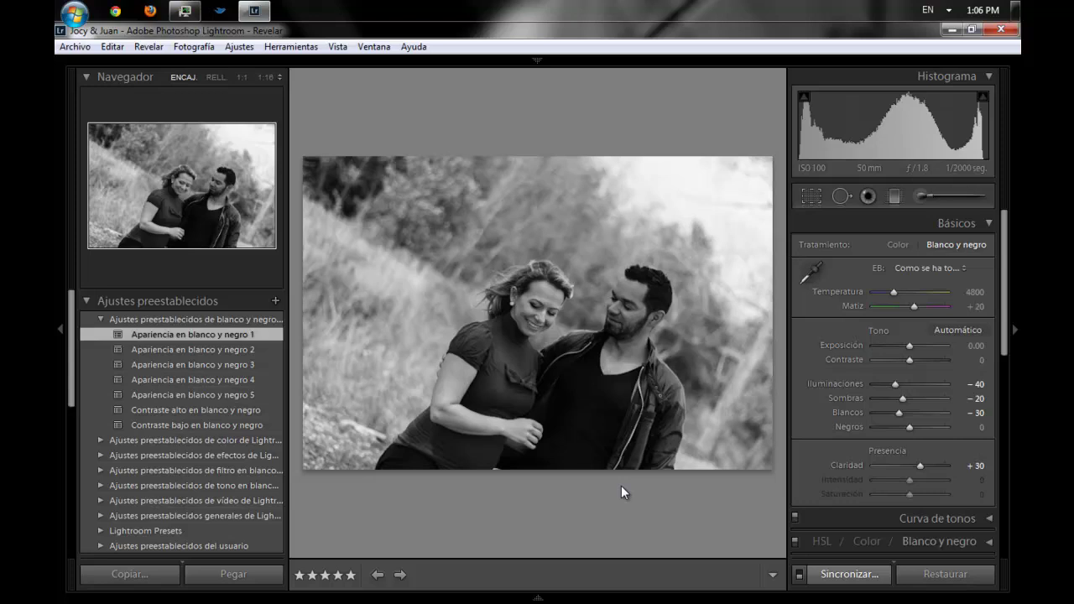
key("ctrl+z")
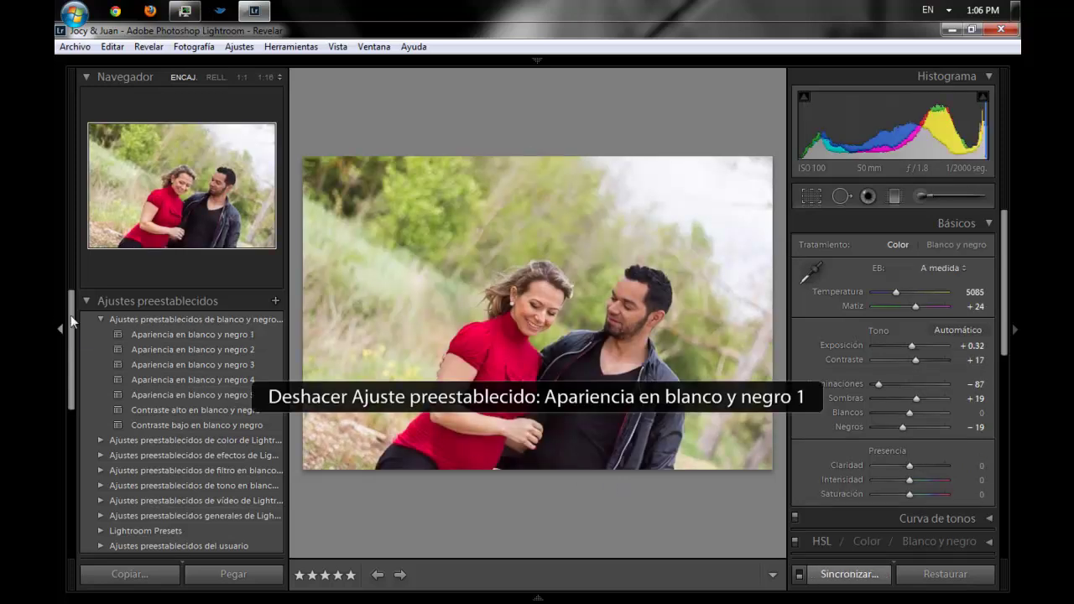
left_click(100, 319)
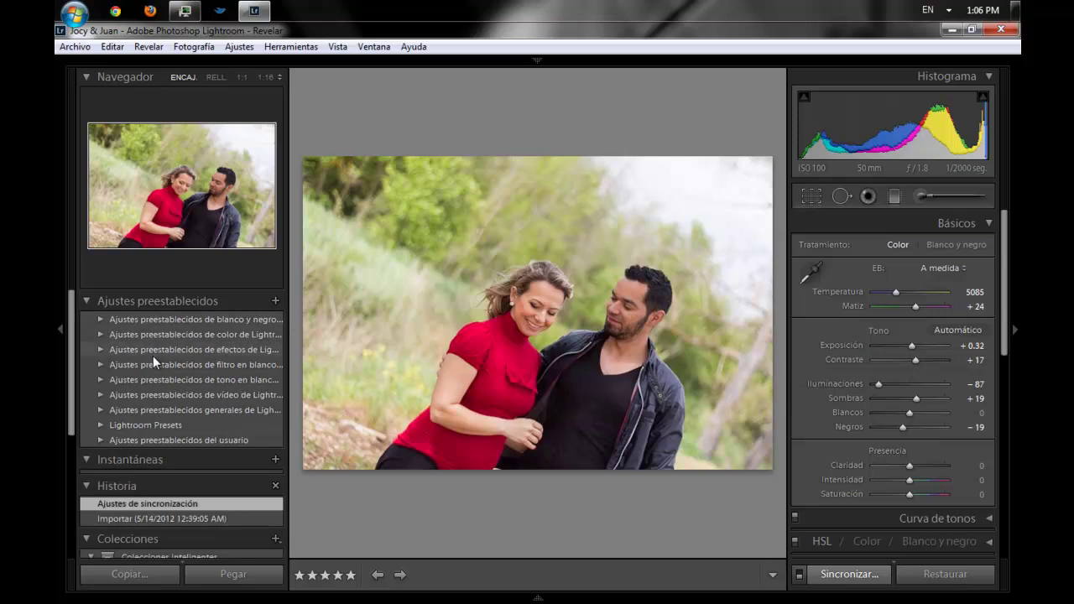
left_click(100, 349)
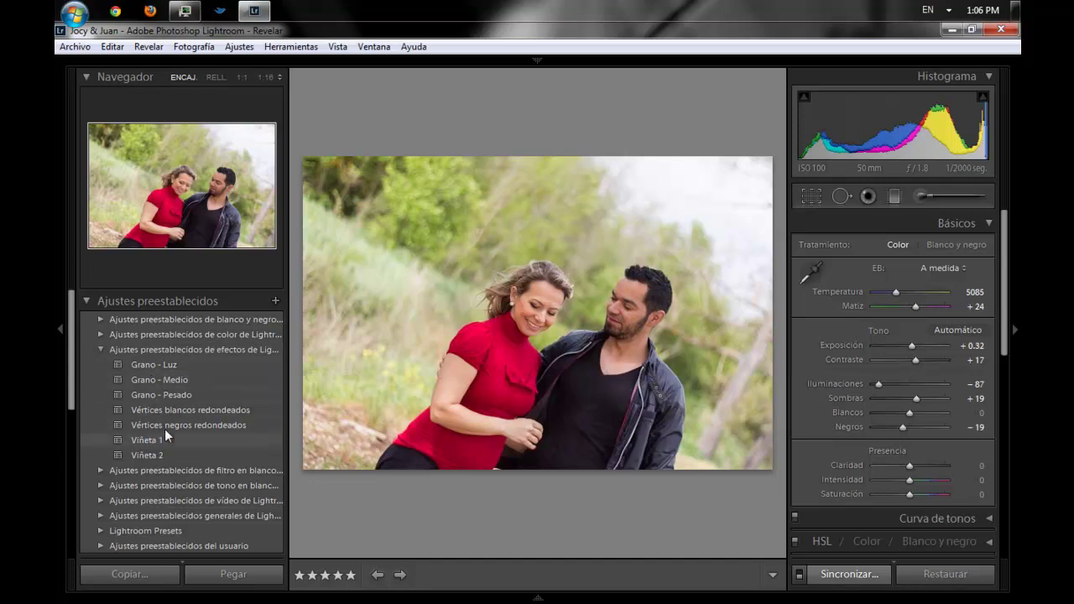
left_click(217, 186)
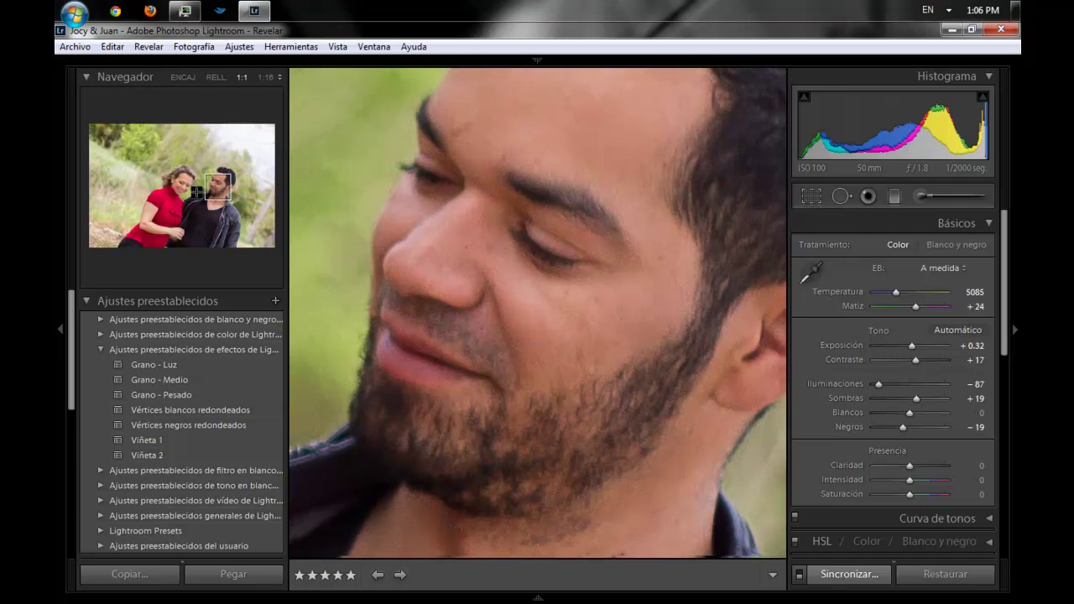
key("z")
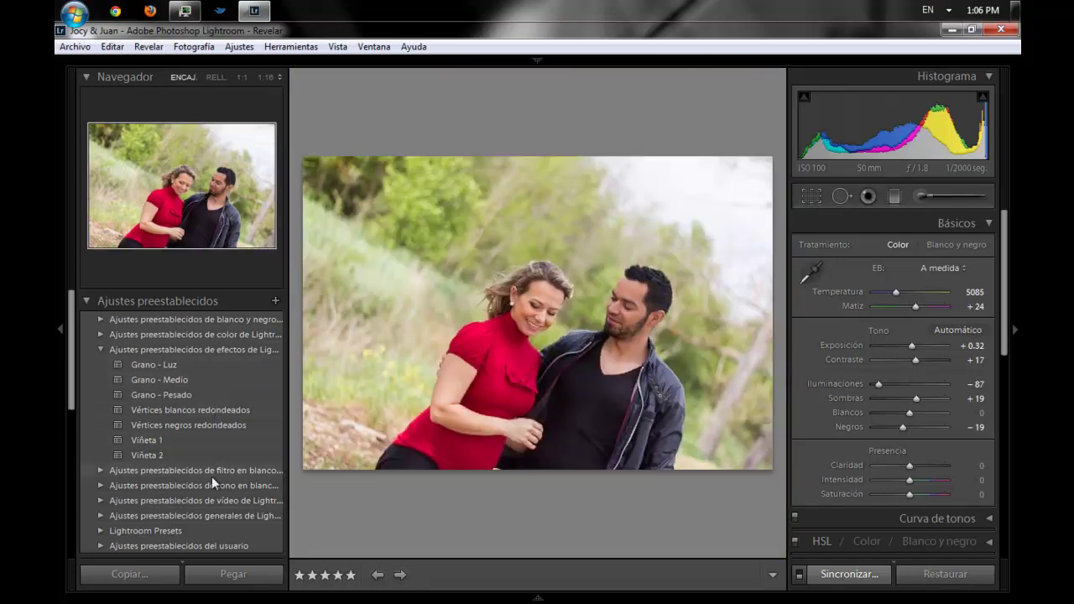
left_click(102, 346)
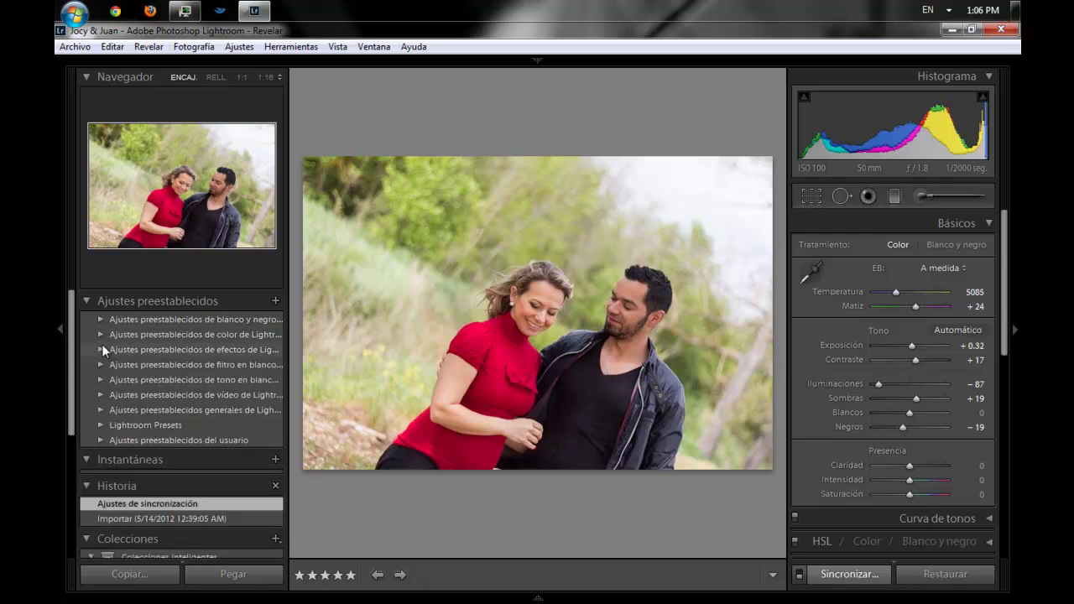
Expand the user presets, preview the Cloudy preset, then undo it
left_click(100, 440)
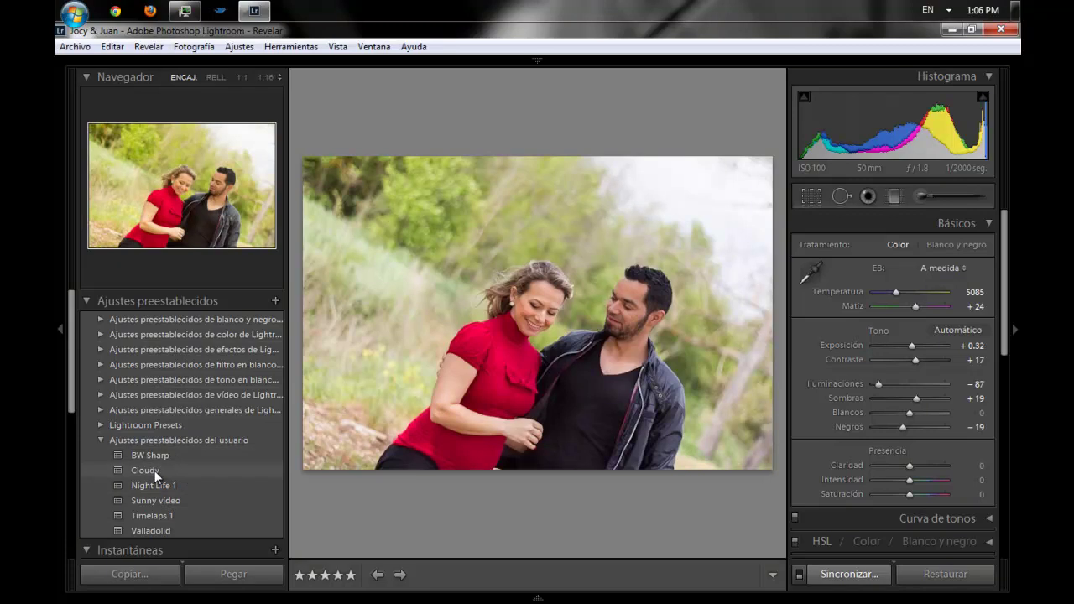
left_click(154, 471)
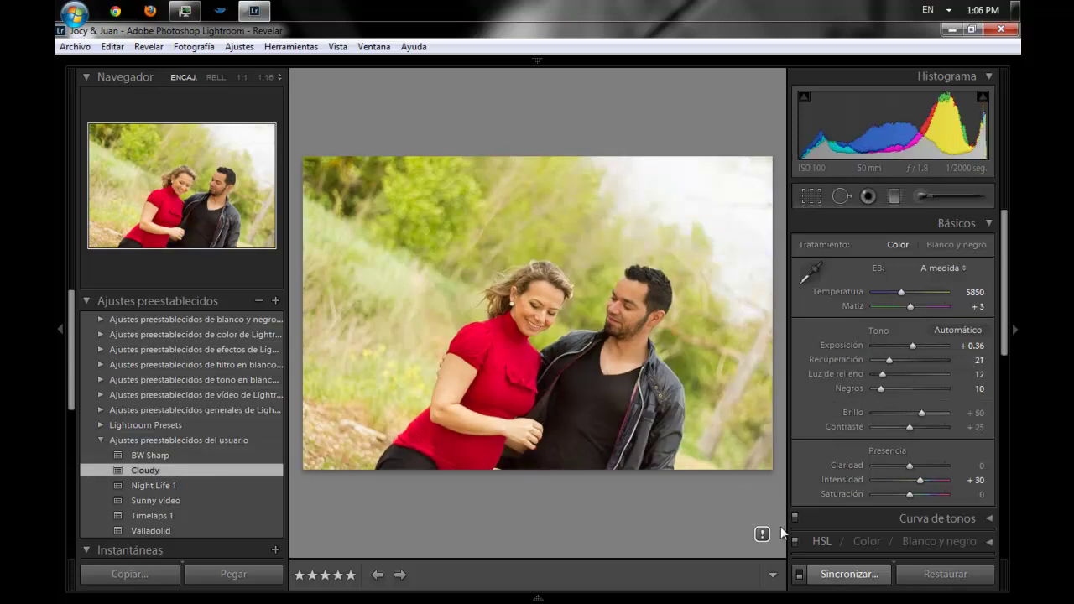
key("ctrl")
key("ctrl+z")
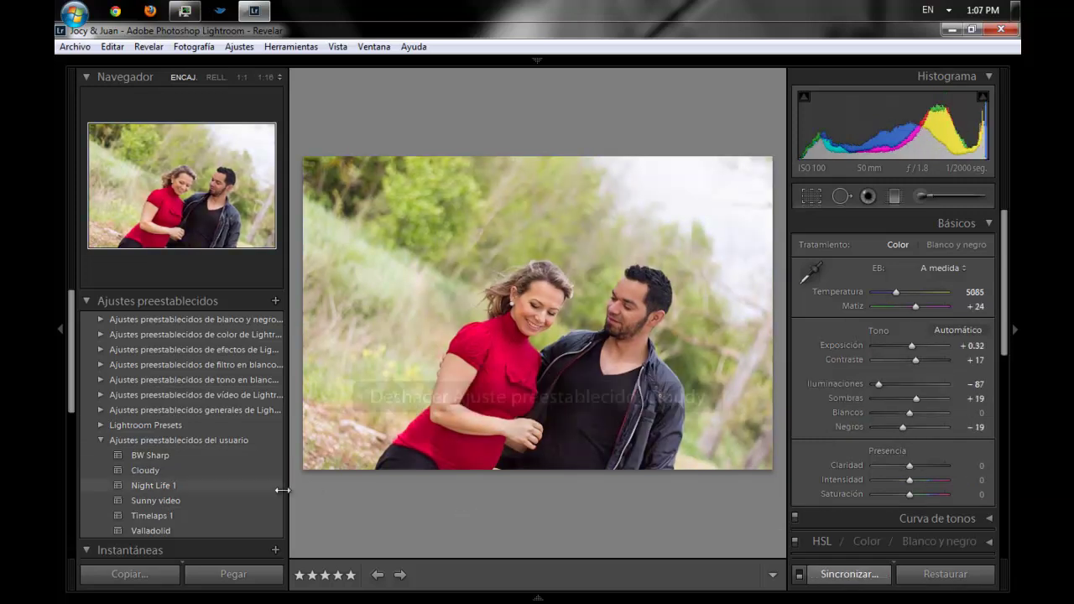
Preview the Valladolid user preset on the photo, then undo it
left_click(183, 531)
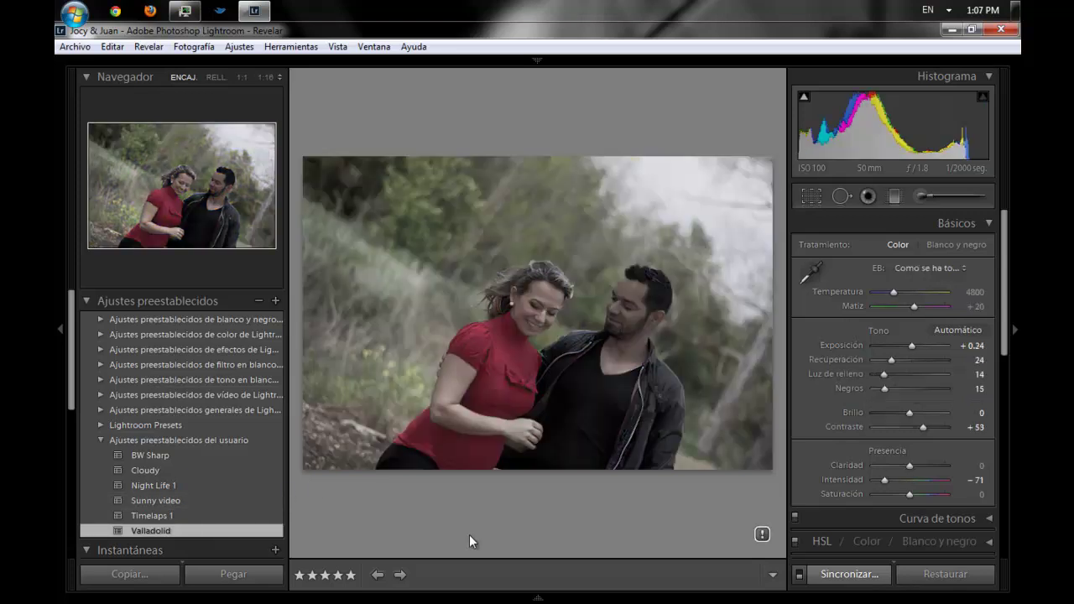
key("ctrl")
key("ctrl+z")
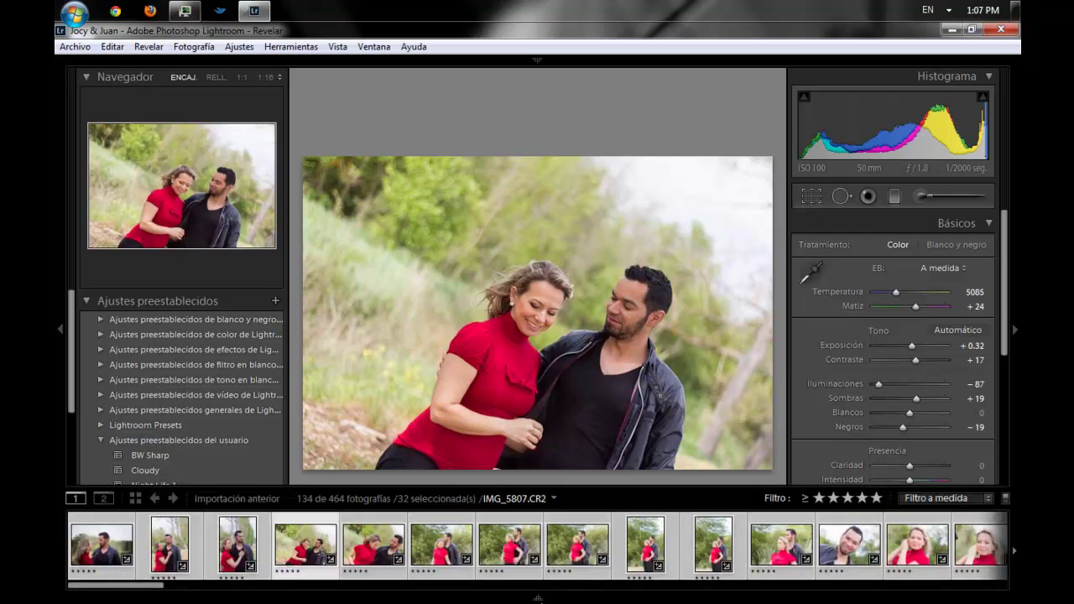
Toggle the filmstrip of catalog photos and leave it collapsed
left_click(537, 598)
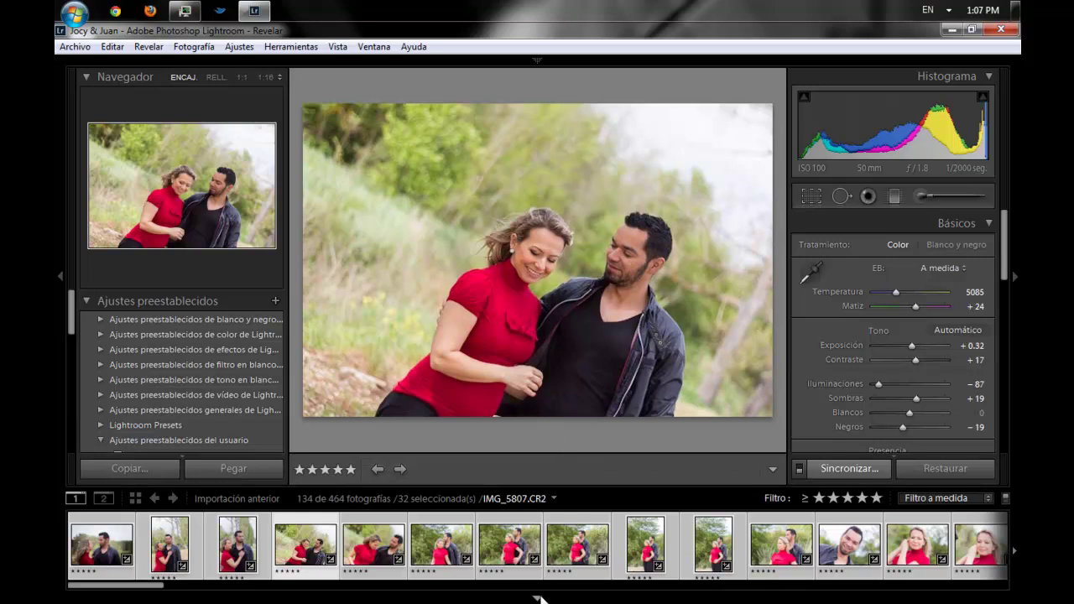
left_click(539, 597)
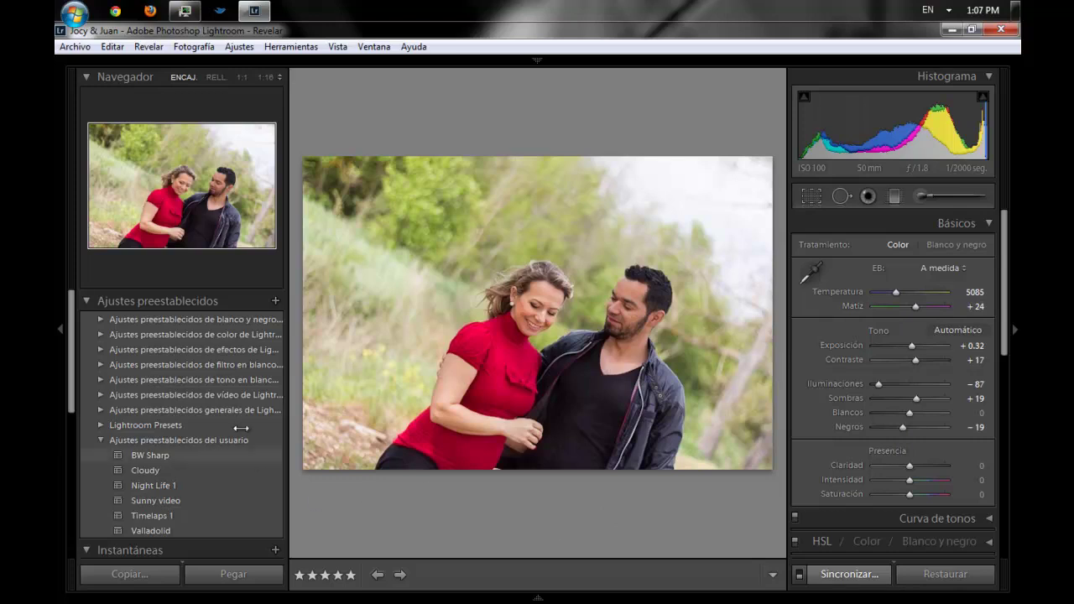
Start a new develop preset named 'Sol con 50mm 1.8' with Granulado unchecked
left_click(276, 303)
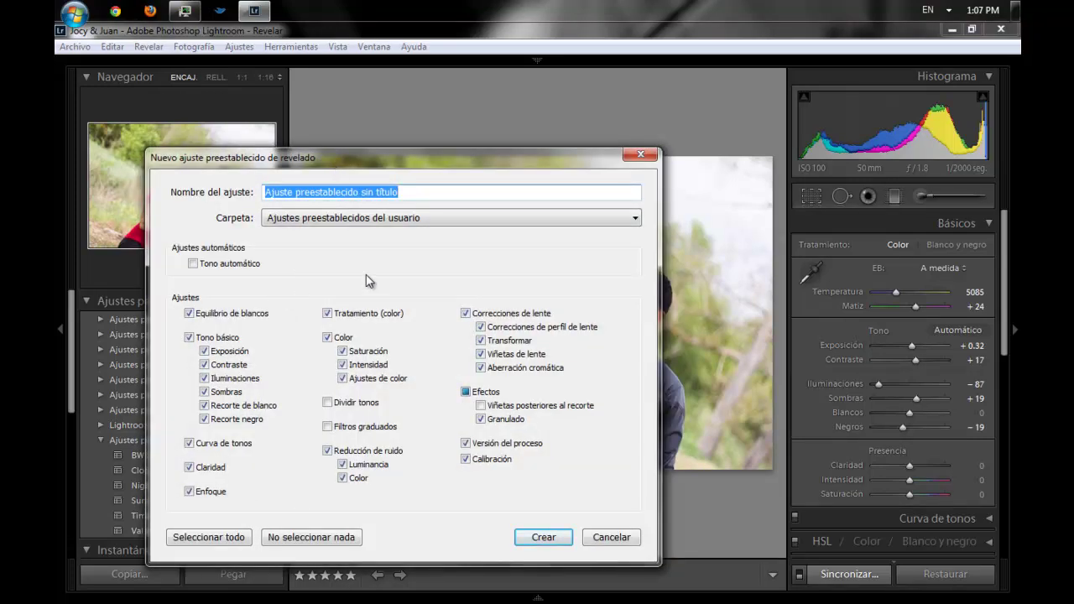
mouse_move(500, 168)
left_mouse_down()
mouse_move(430, 157)
mouse_move(474, 158)
left_mouse_up()
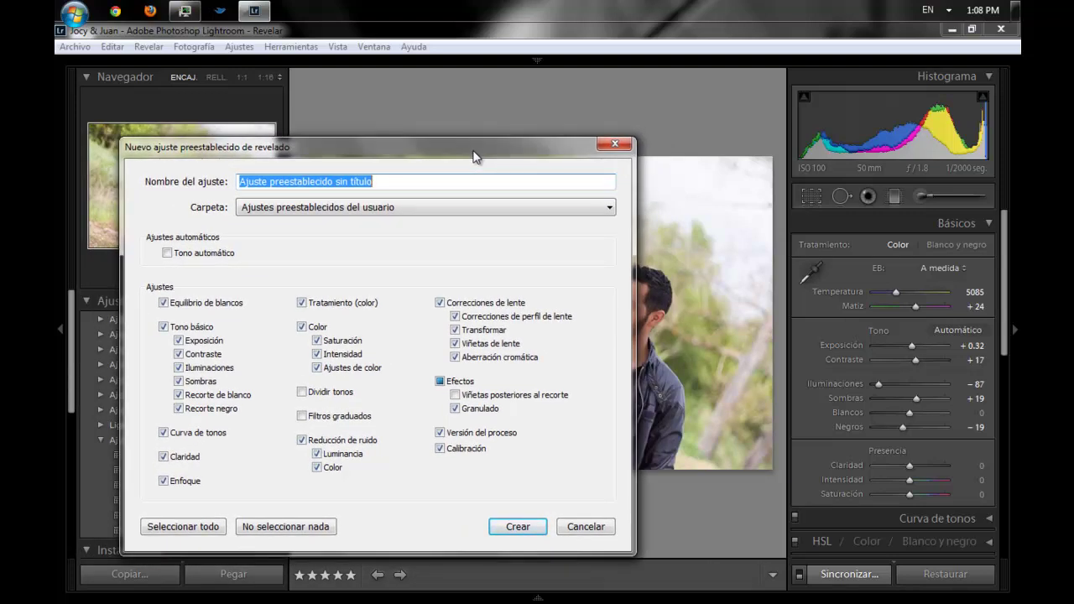
type("Sol")
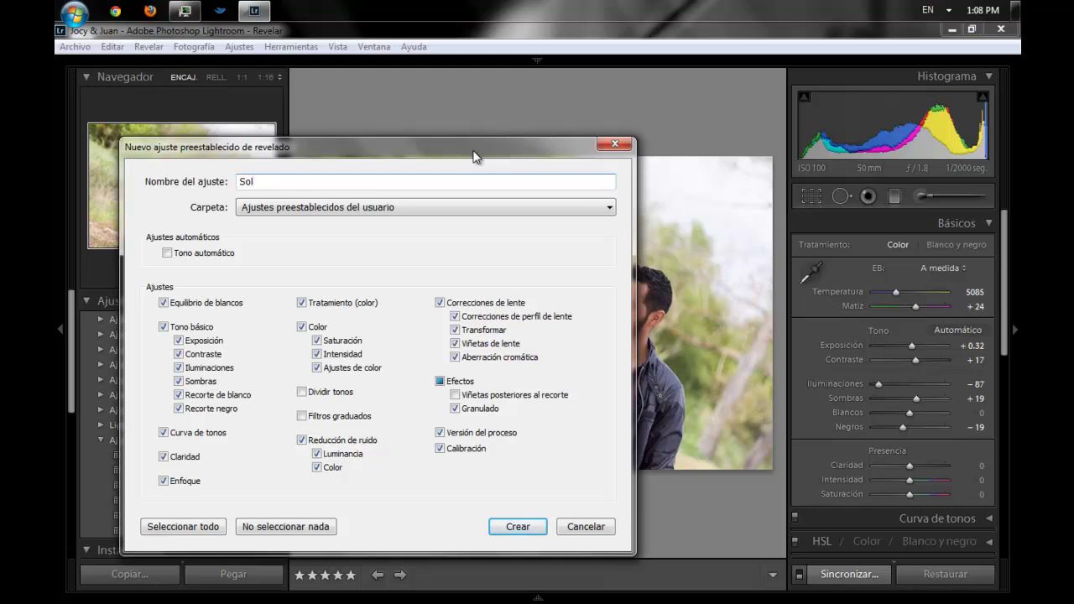
type(" con ")
type("50mm 1.8")
left_click(455, 408)
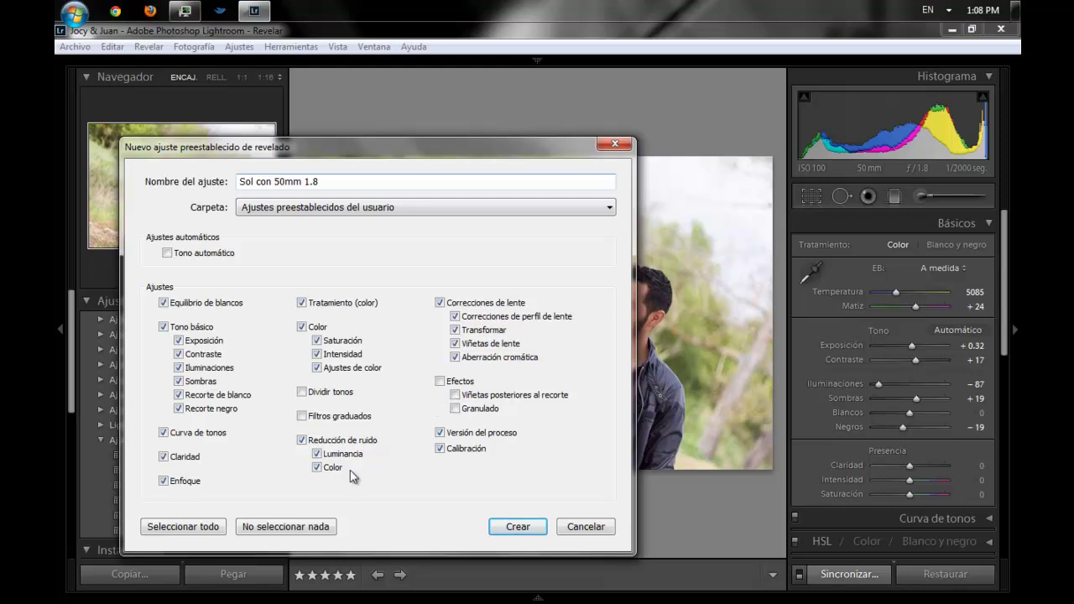
Create the preset, then open IMG_5996 of the couple holding hands from the filmstrip
left_click(512, 527)
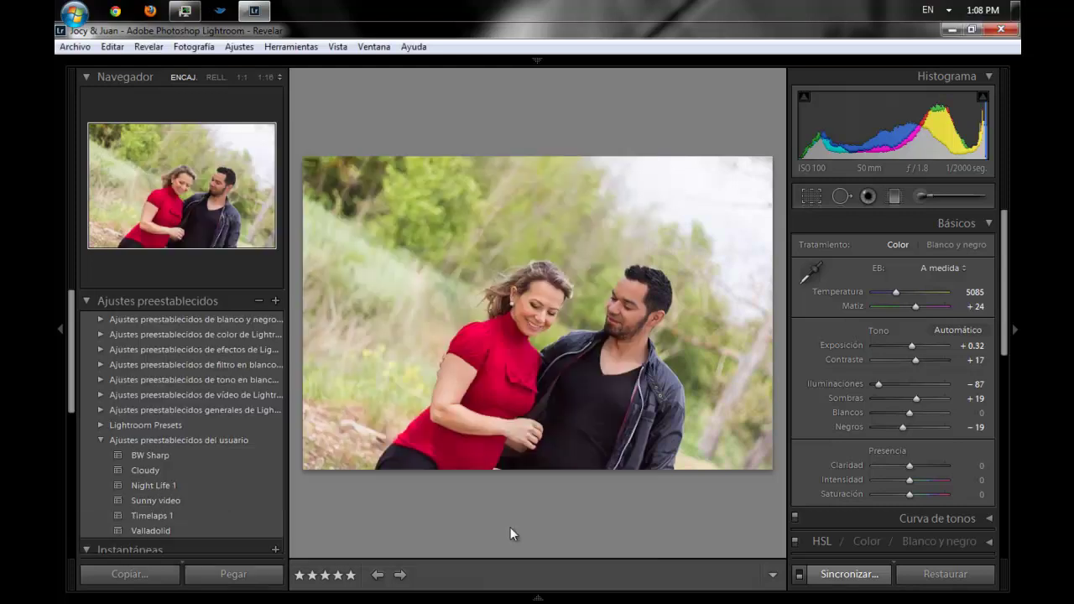
left_click(535, 597)
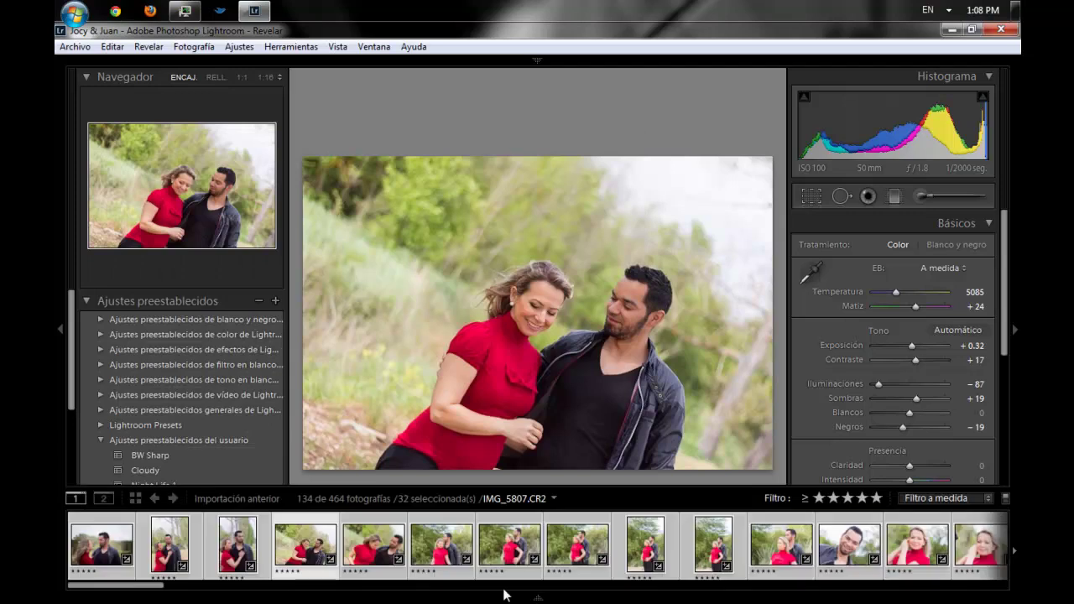
mouse_move(109, 590)
left_mouse_down()
mouse_move(432, 597)
mouse_move(458, 587)
left_mouse_up()
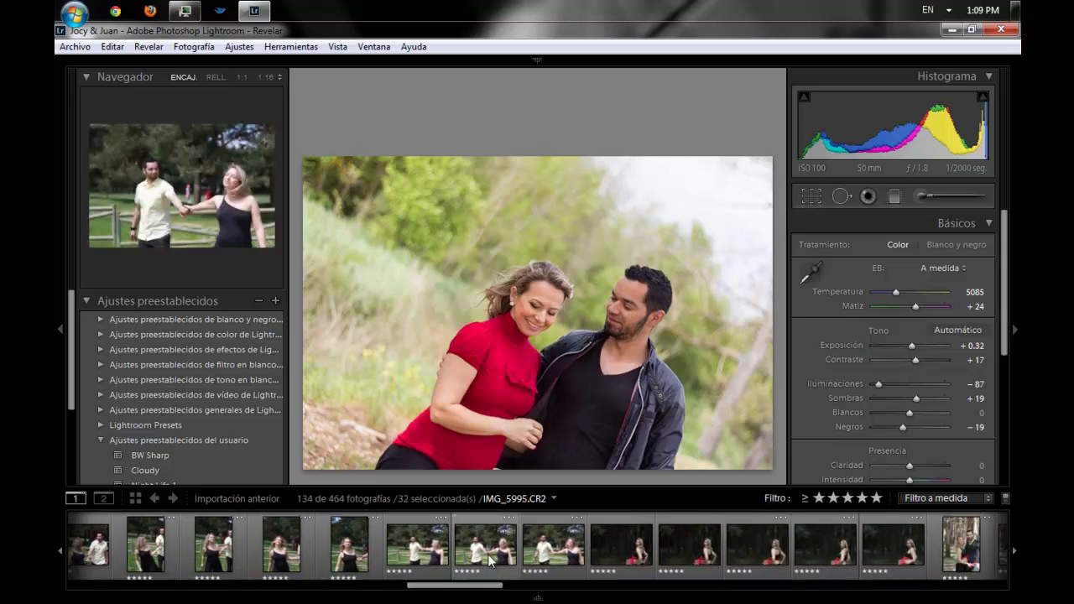
left_click(541, 557)
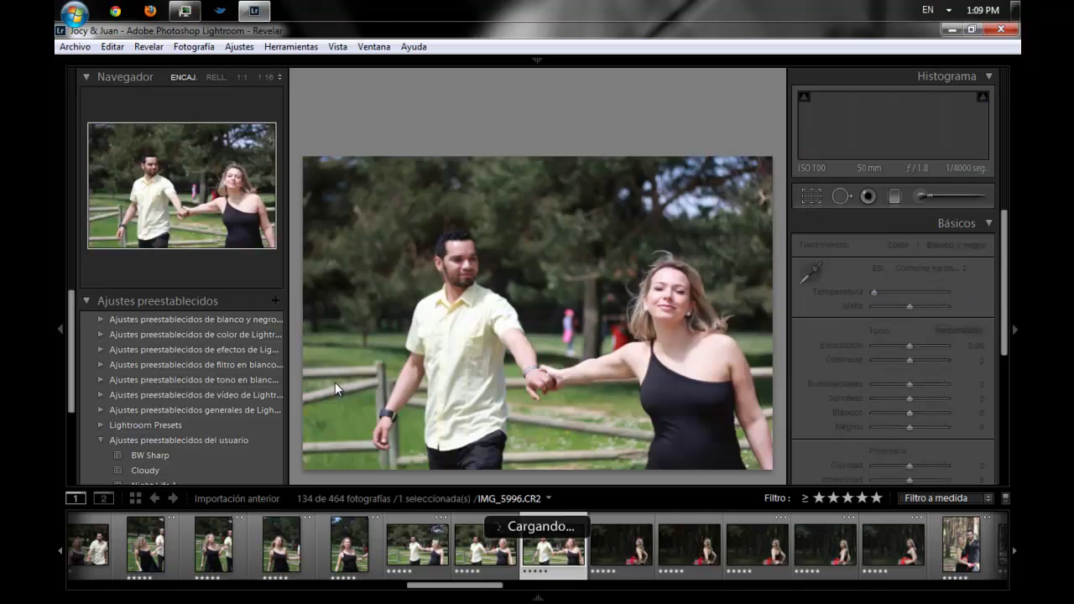
left_click(537, 598)
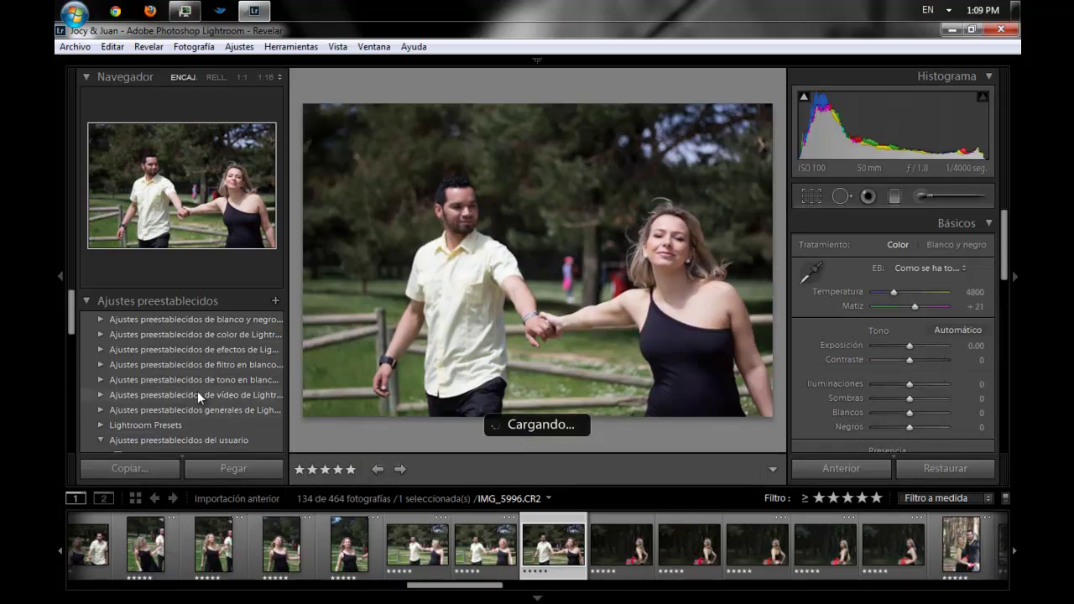
Apply 'Sol con 50mm 1.8' to IMG_5996 and set Exposición to +0.64
scroll(197, 391, "down", 3)
scroll(197, 391, "down", 3)
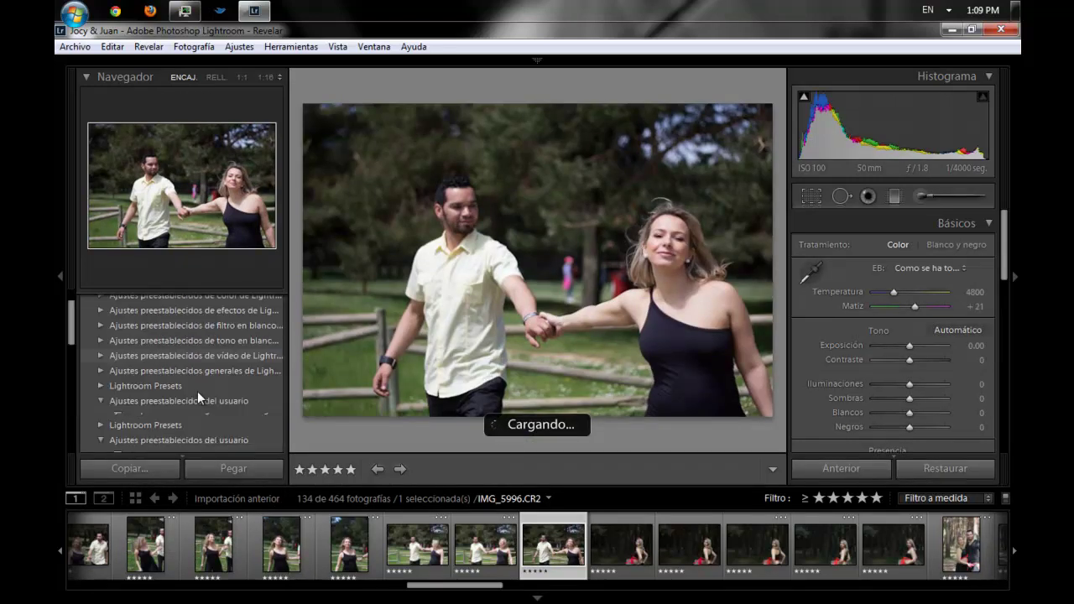
scroll(197, 391, "up", 3)
scroll(198, 391, "down", 2)
scroll(197, 391, "down", 1)
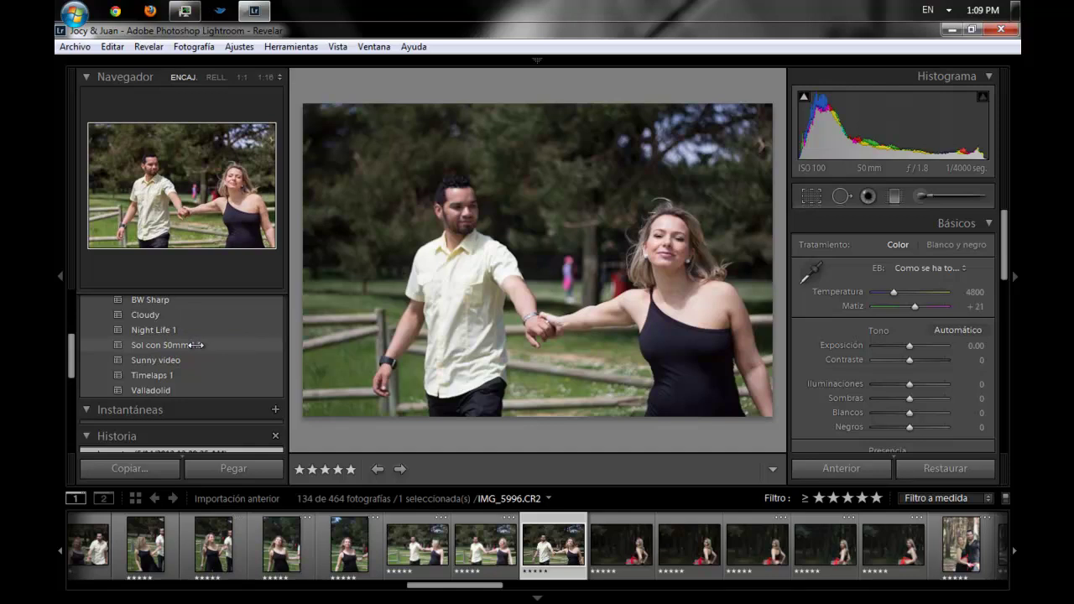
left_click(195, 345)
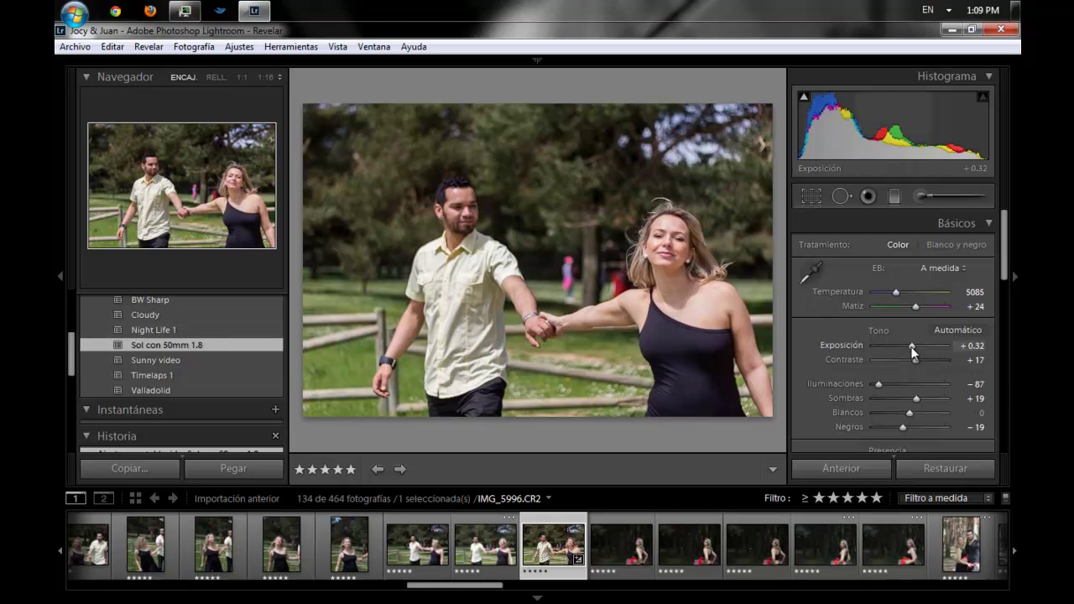
left_click_drag(912, 346, 913, 346)
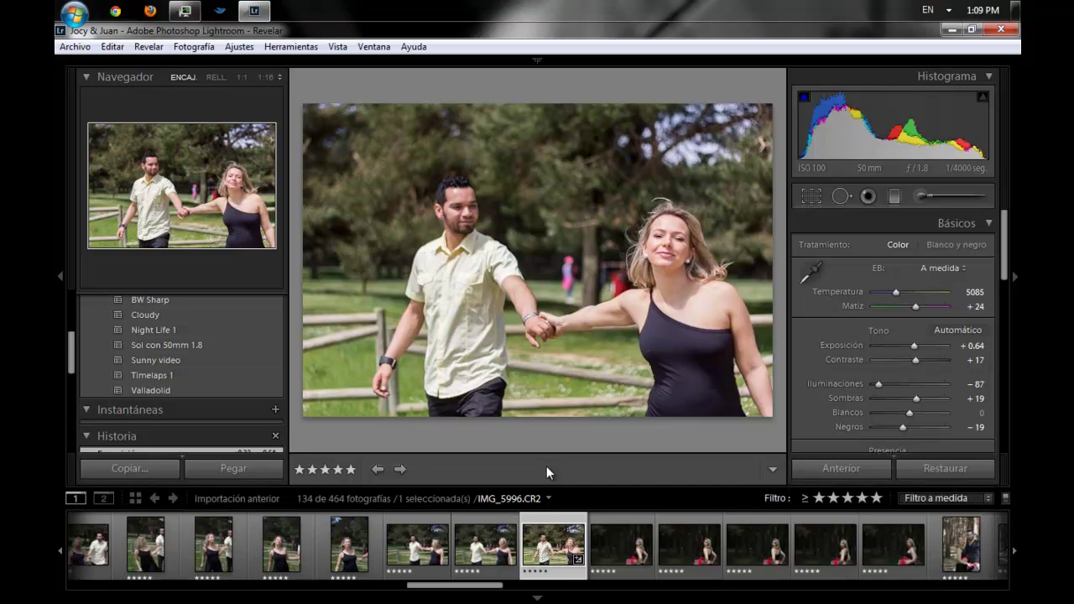
Update 'Sol con 50mm 1.8' with the photo's current settings via 'Actualizar con ajustes actuales'
left_click(537, 597)
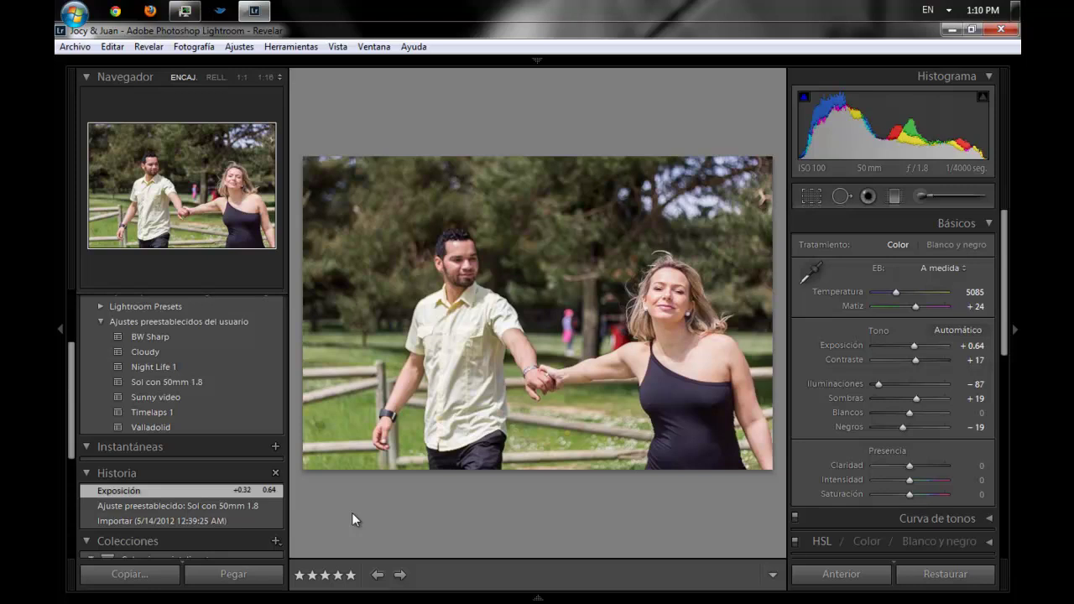
right_click(157, 382)
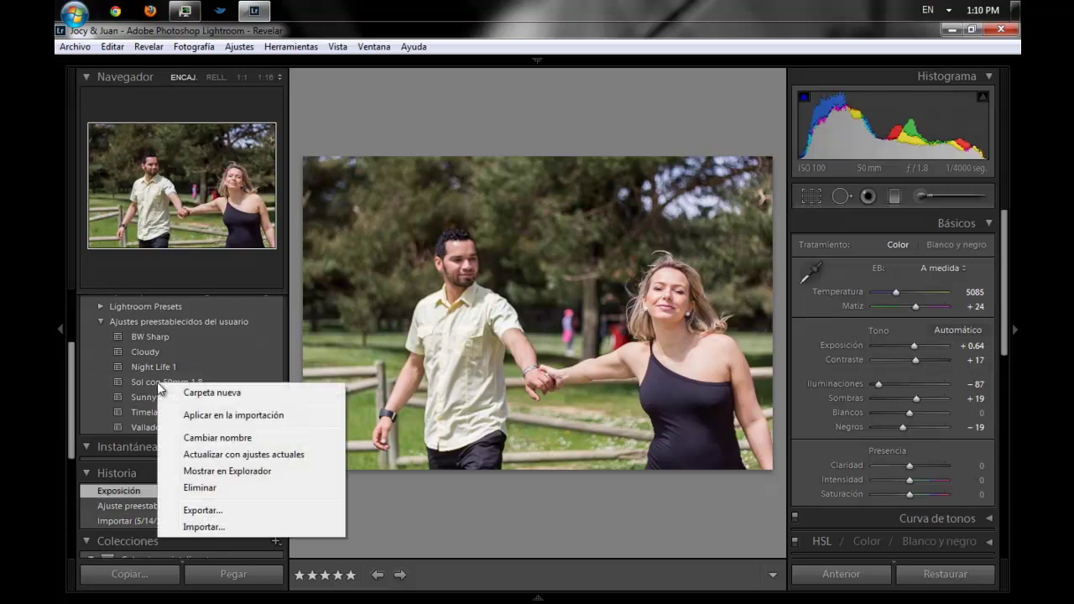
left_click(530, 546)
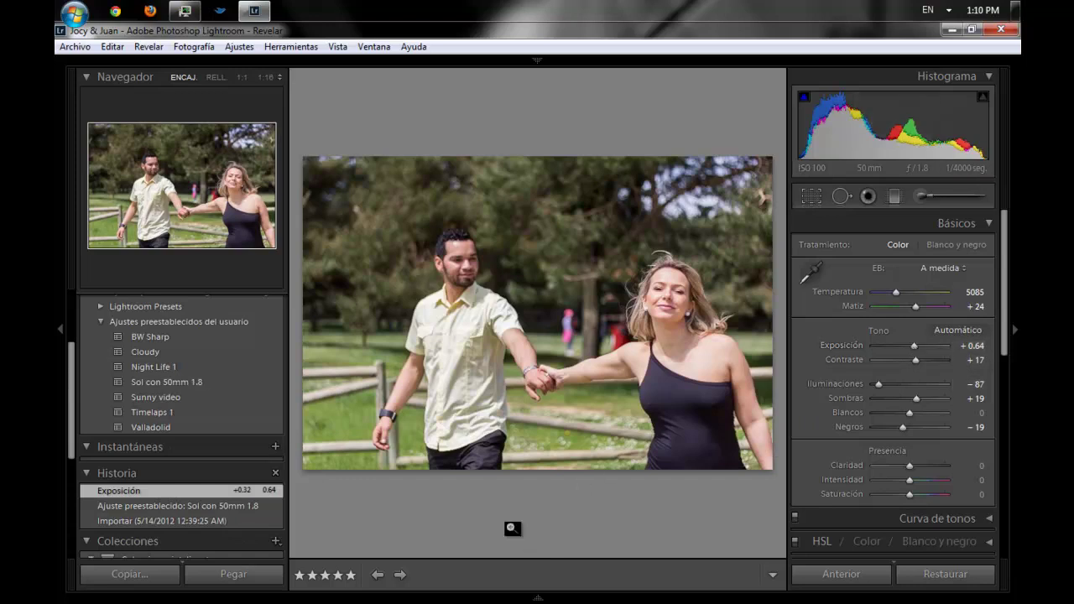
right_click(194, 381)
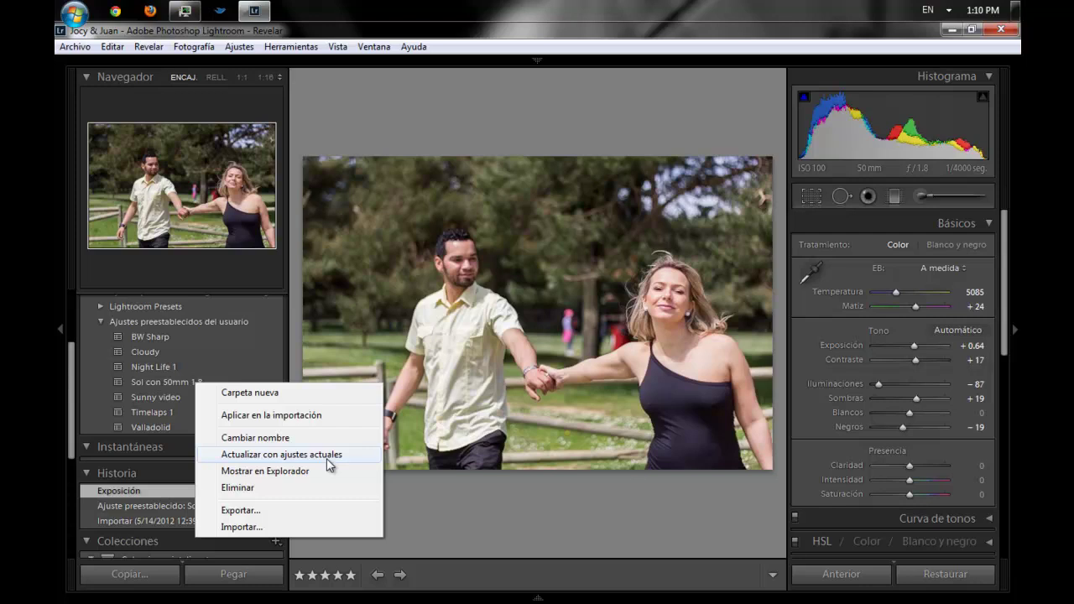
left_click(327, 458)
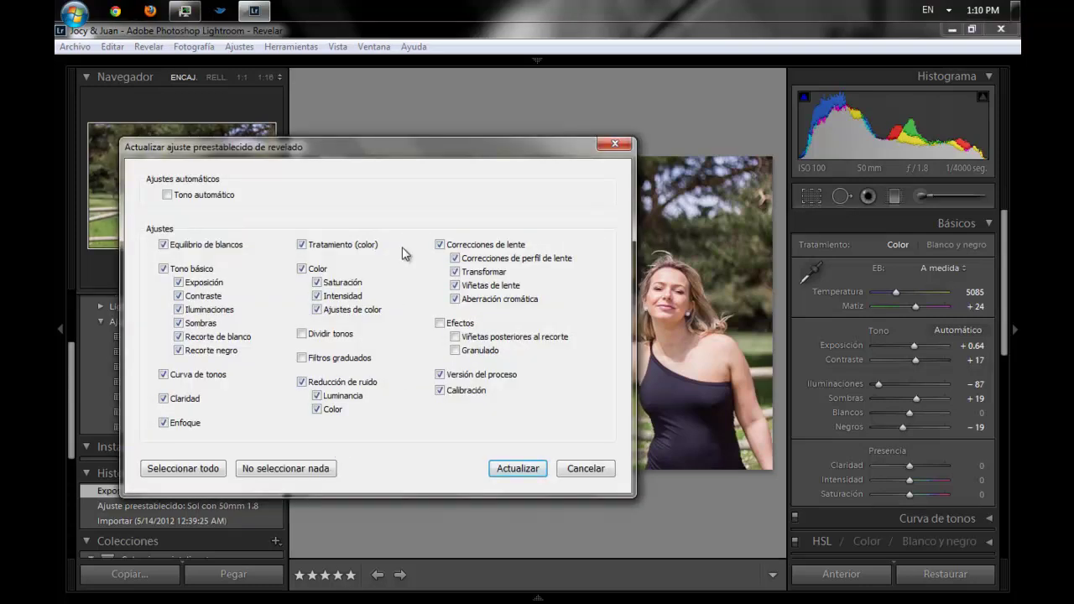
left_click(518, 469)
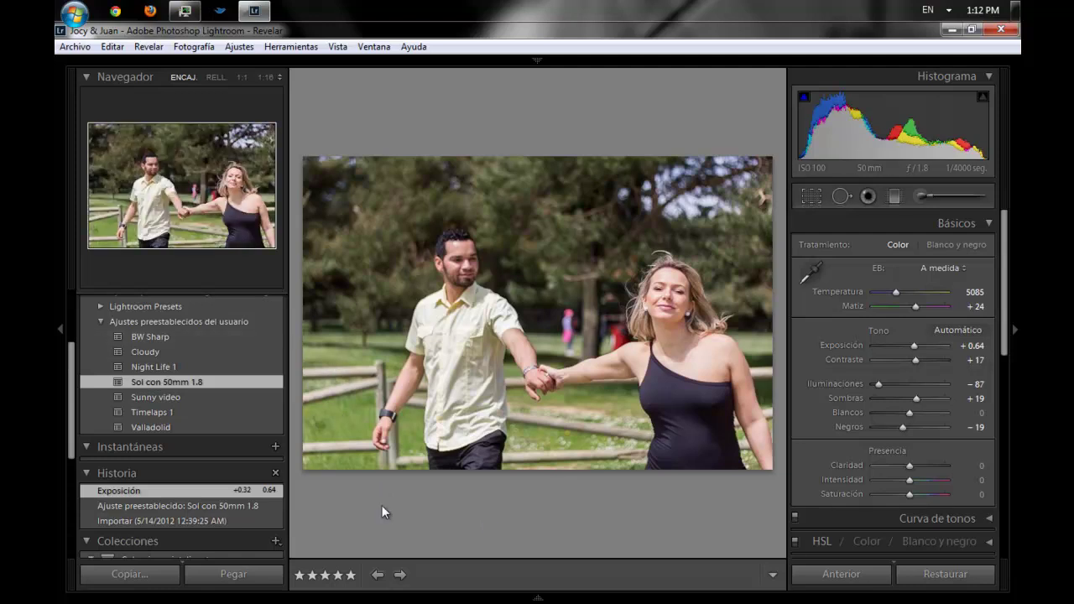
left_click(100, 305)
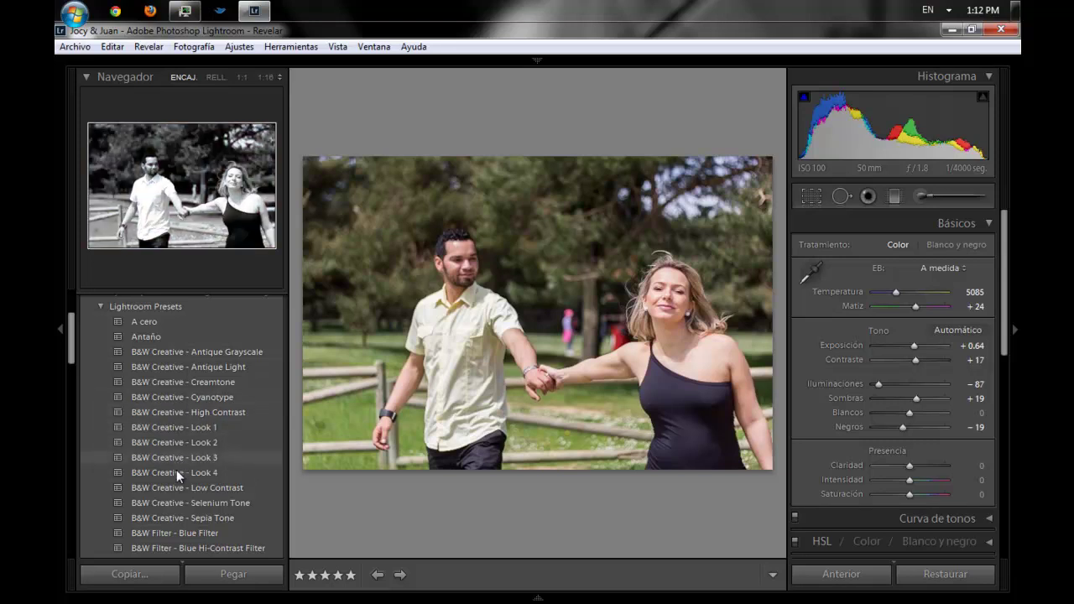
left_click(99, 307)
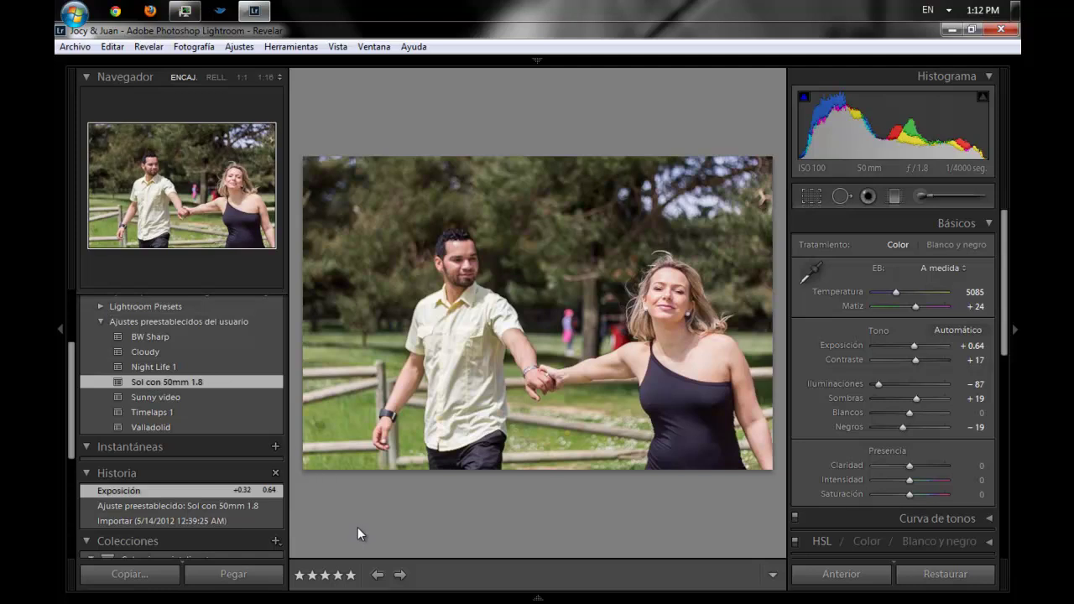
left_click(537, 59)
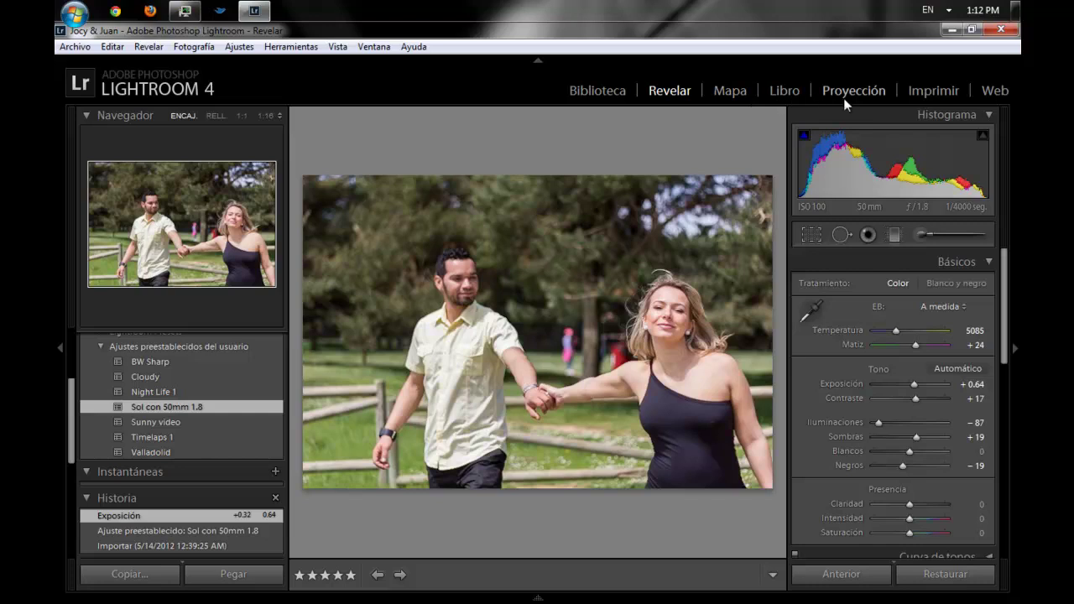
left_click(539, 63)
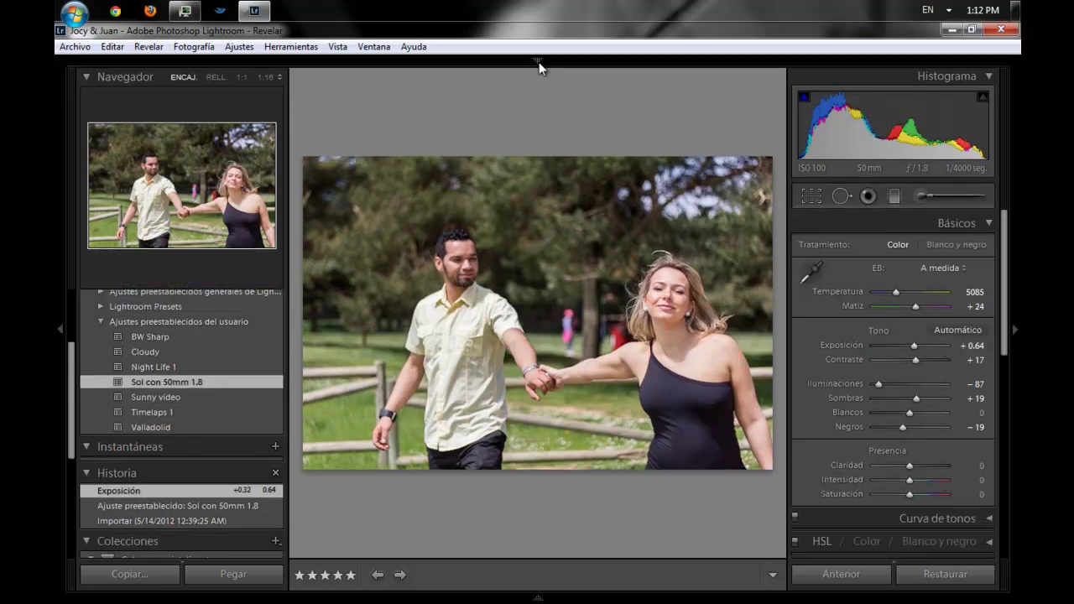